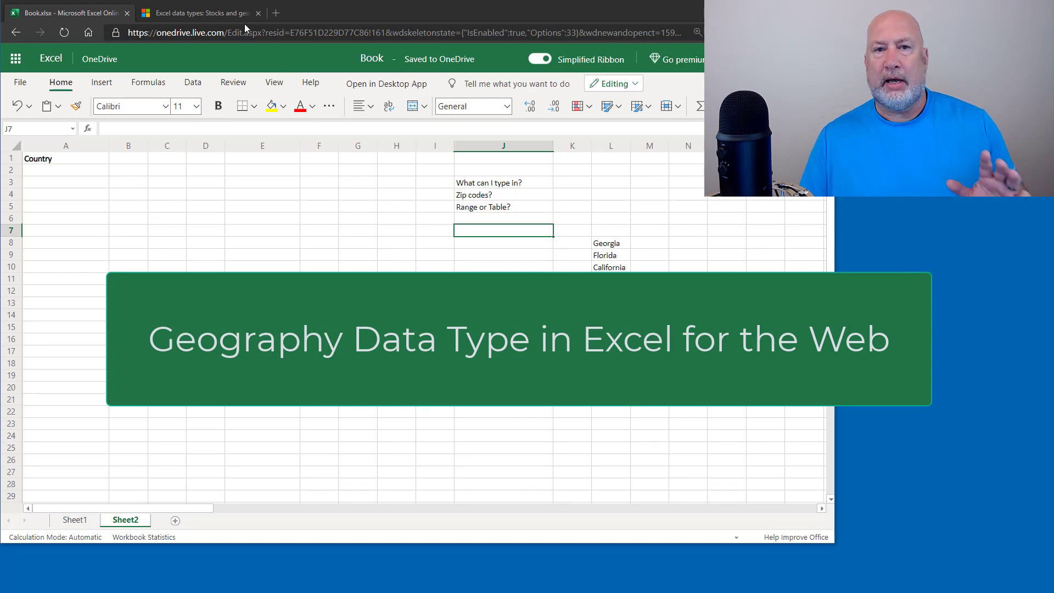
# - Switch to the support article 'Excel data types: Stocks and geography'
pyautogui.click(225, 15)
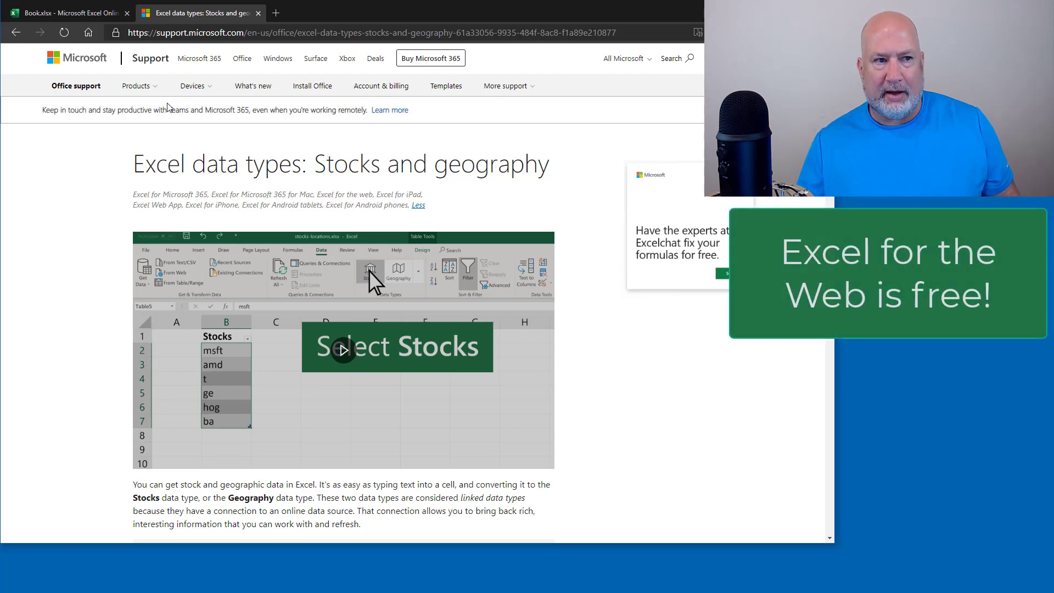
# - In the Book workbook, enter US, UK, Australia and India in A2 to A5
pyautogui.click(83, 14)
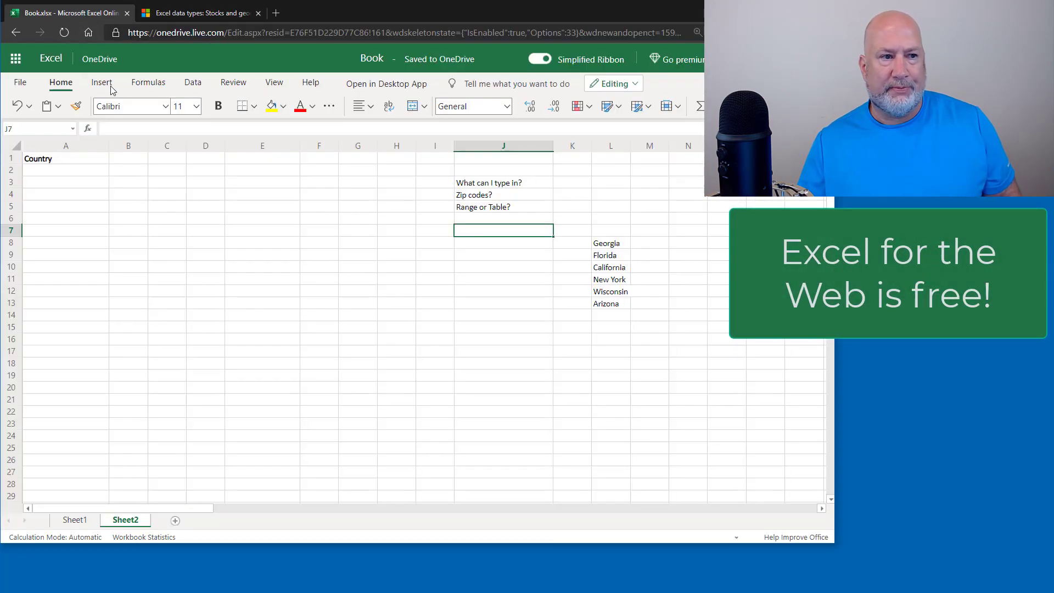
pyautogui.click(93, 173)
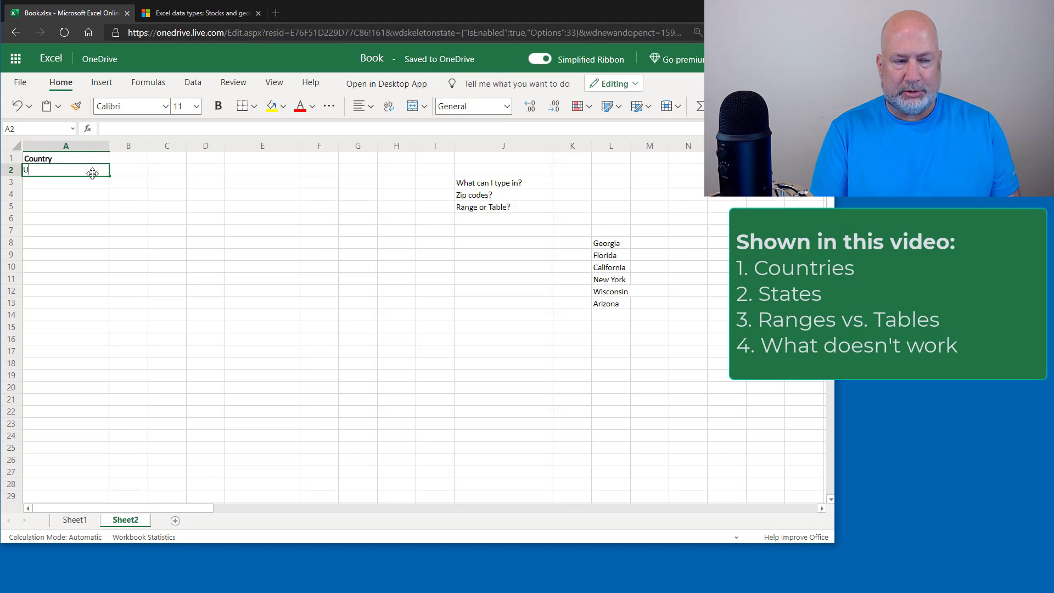
pyautogui.write('US')
pyautogui.press('Return')
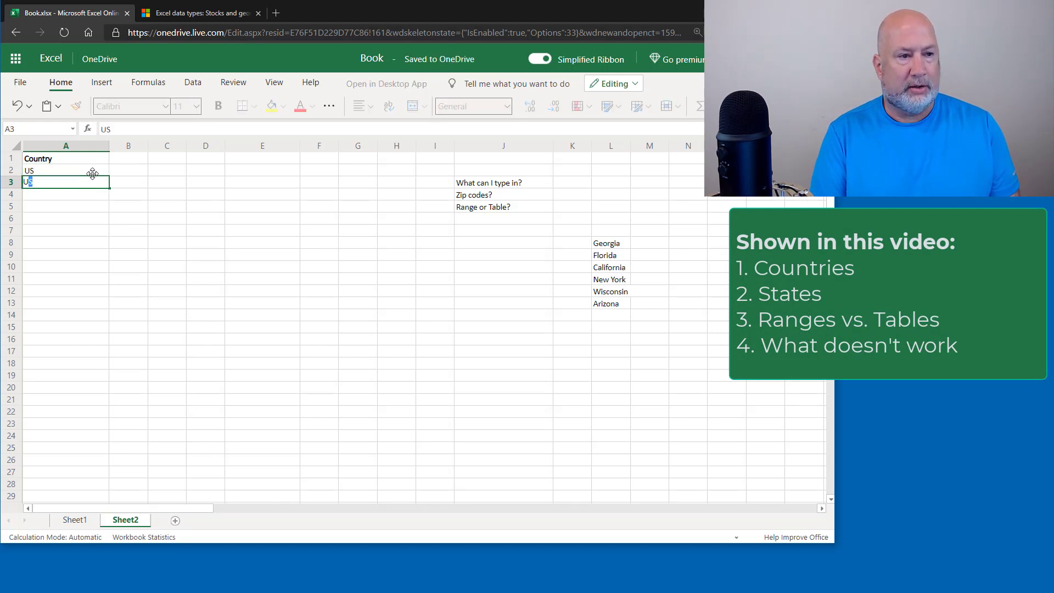
pyautogui.write('UK')
pyautogui.press('Return')
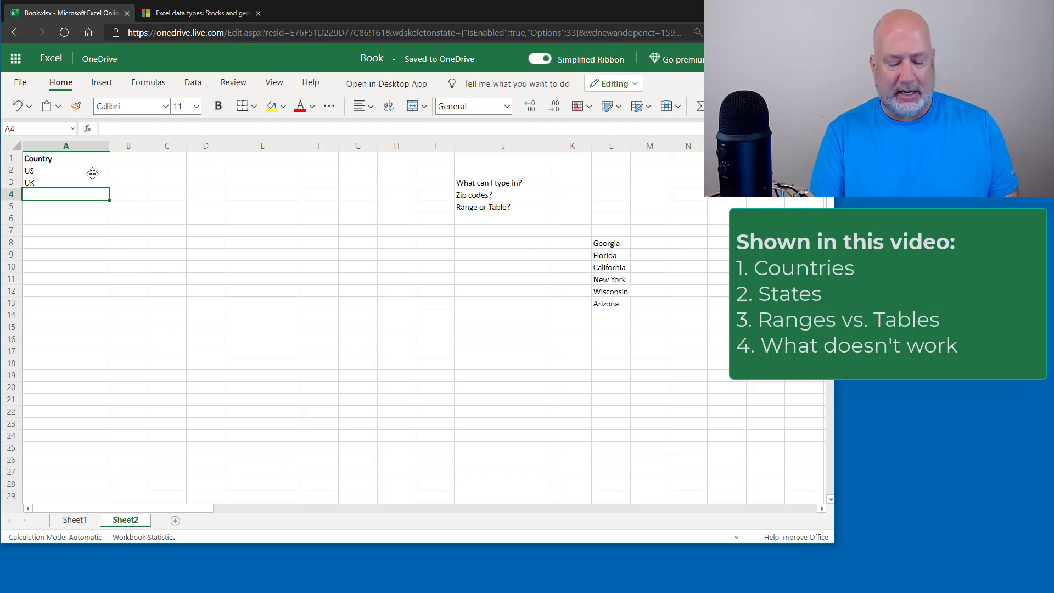
pyautogui.write('Austra')
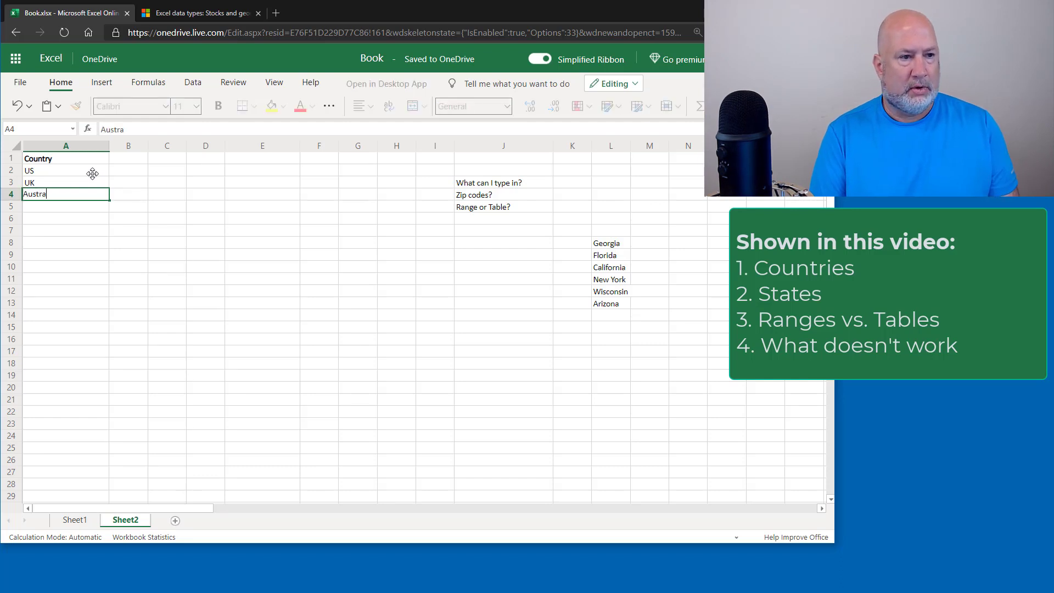
pyautogui.write('lia')
pyautogui.press('Return')
pyautogui.write('India')
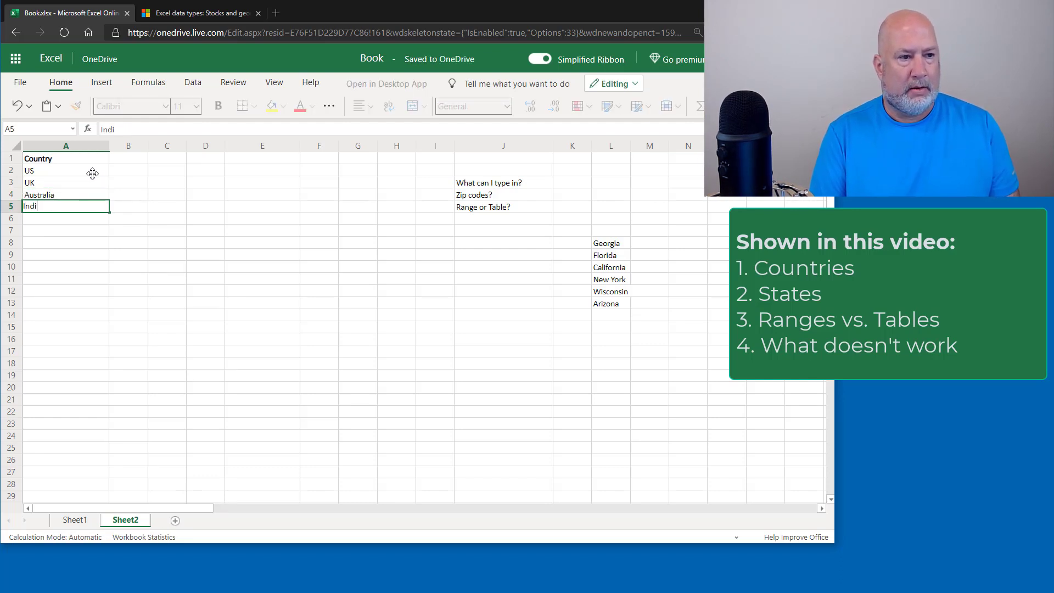
pyautogui.press('Return')
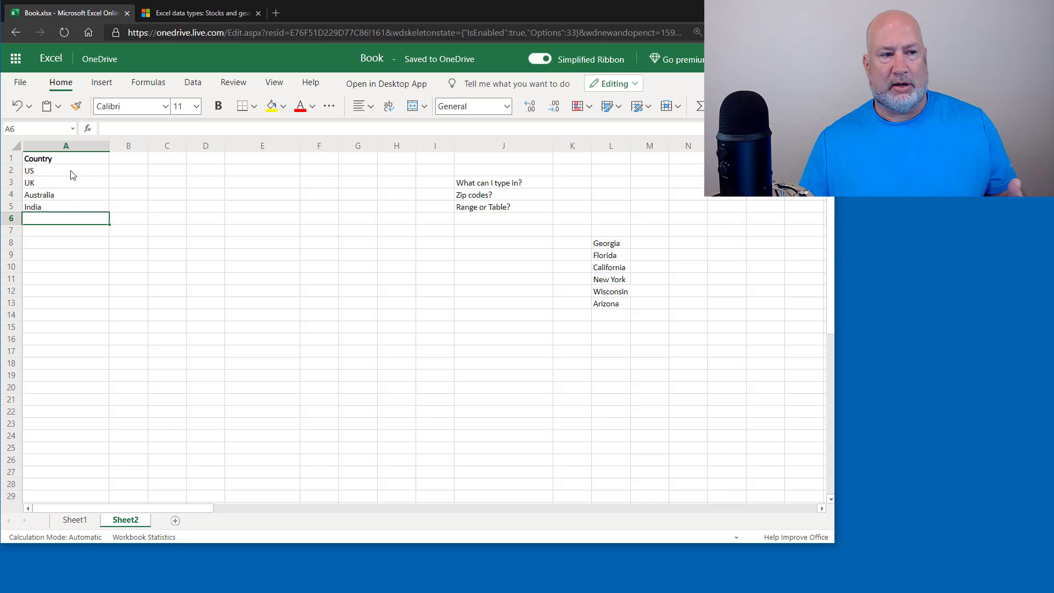
# - Apply the Geography data type to the four countries in A2:A5
pyautogui.moveTo(72, 175); pyautogui.dragTo(81, 210)
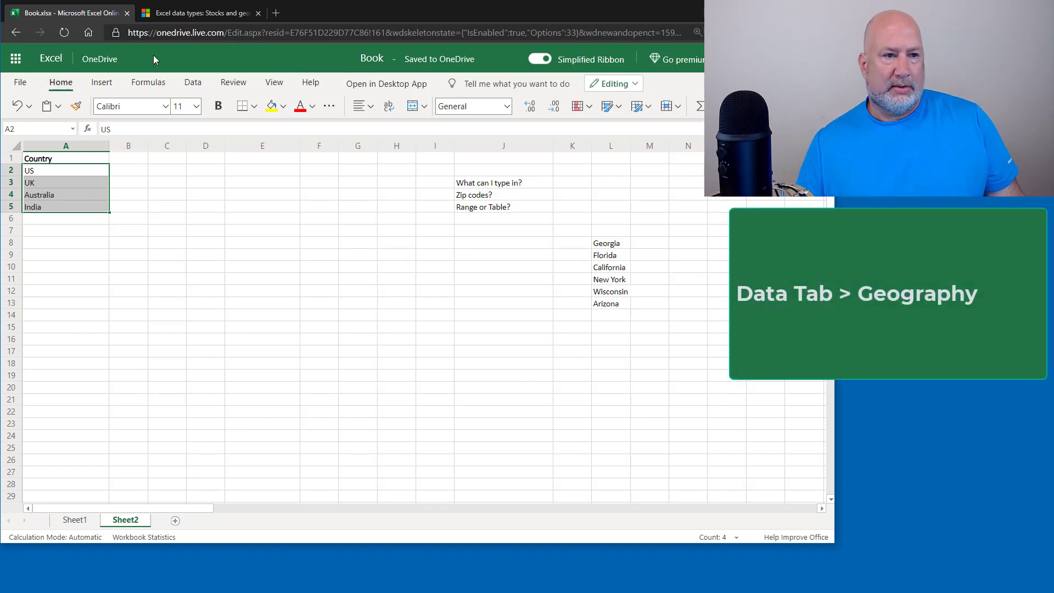
pyautogui.click(194, 83)
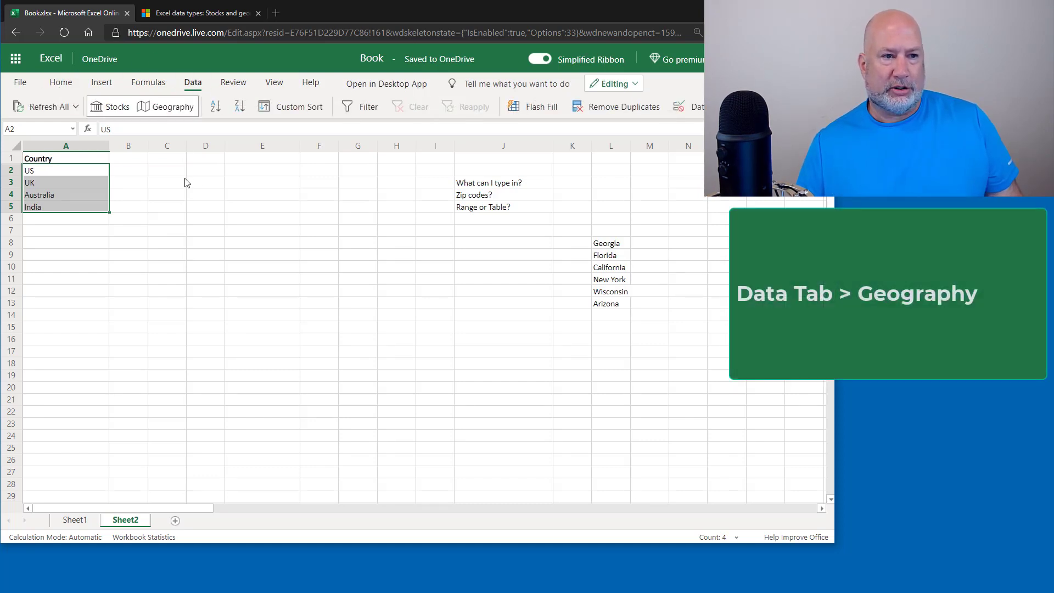
pyautogui.click(172, 108)
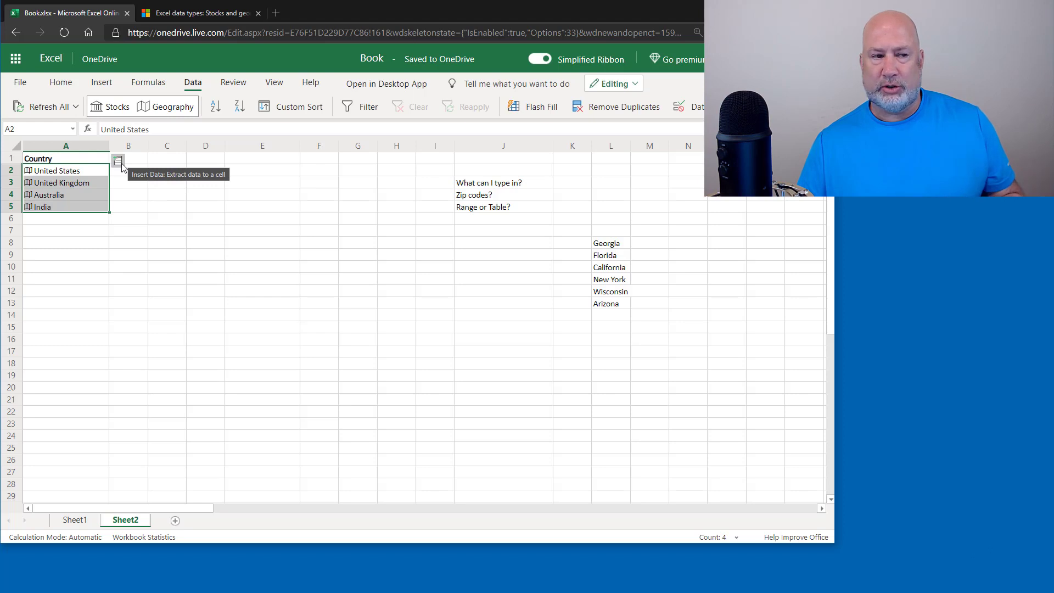
# - Insert Capital/Major City, Official language and Area fields into columns B, C and D
pyautogui.click(120, 162)
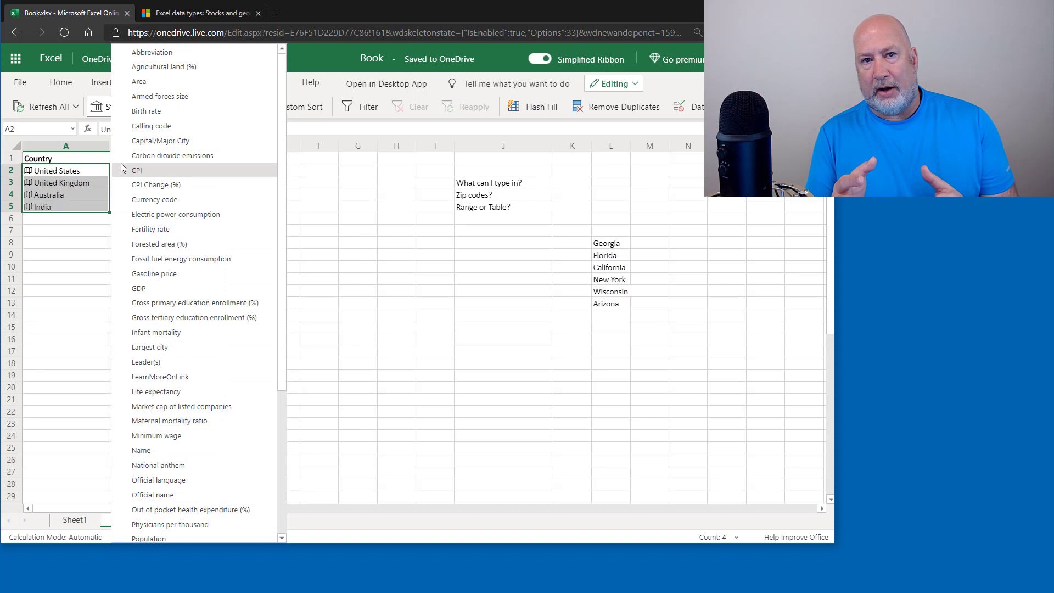
pyautogui.click(189, 141)
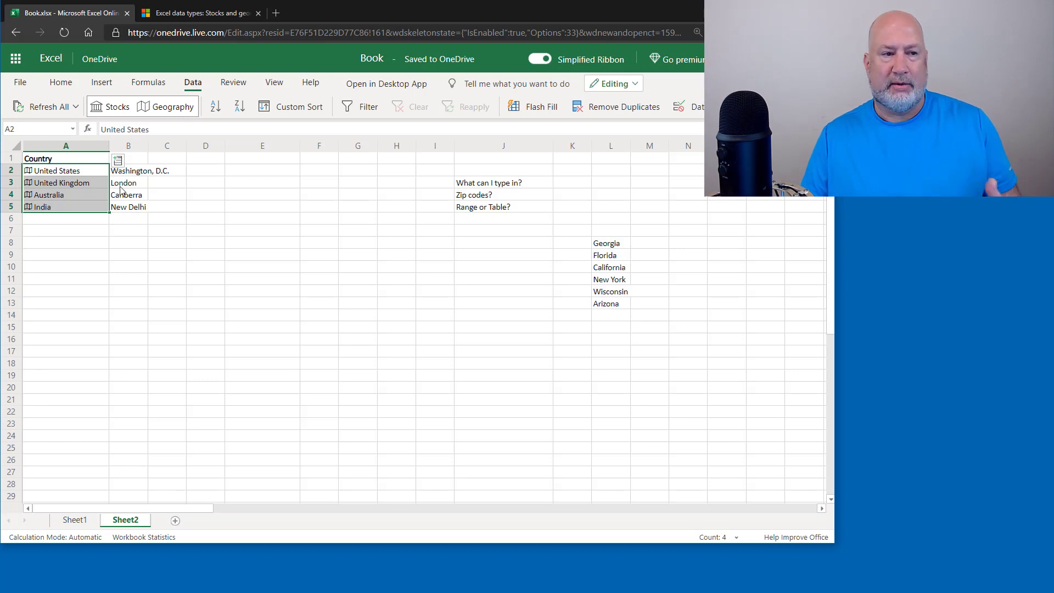
pyautogui.click(118, 160)
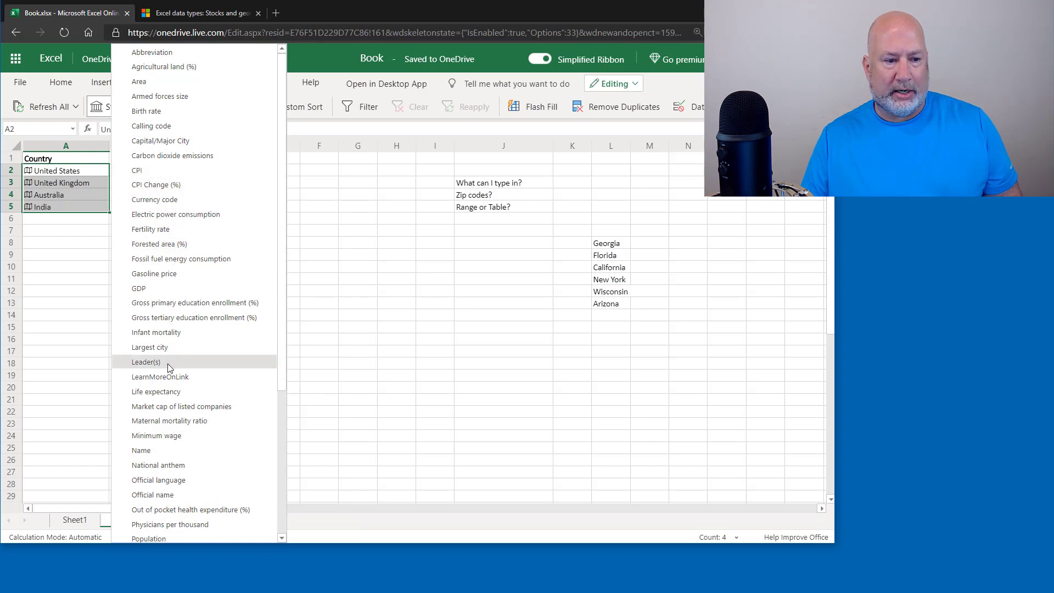
pyautogui.click(169, 481)
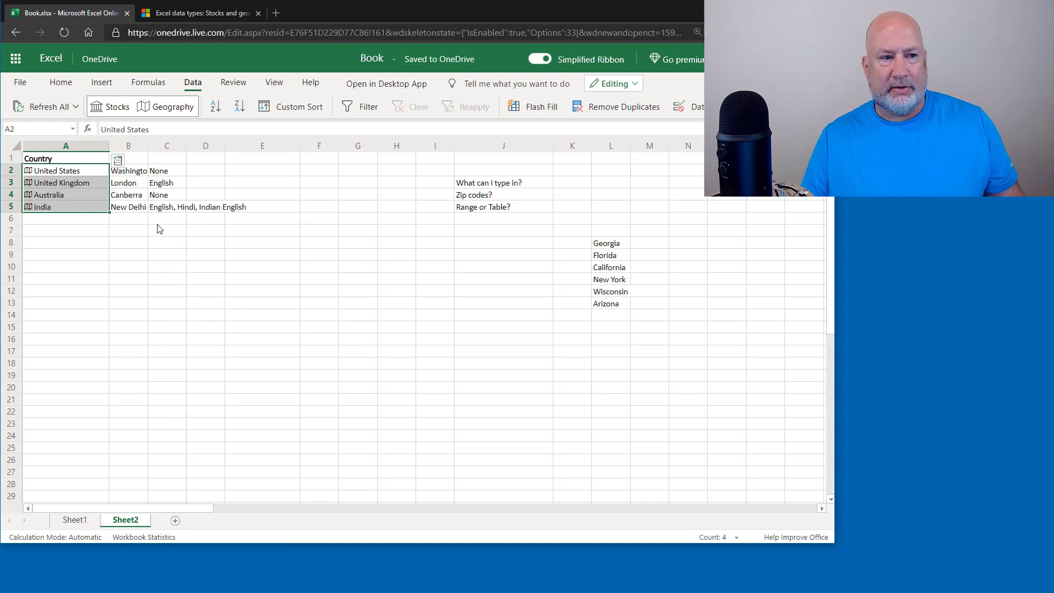
pyautogui.click(119, 161)
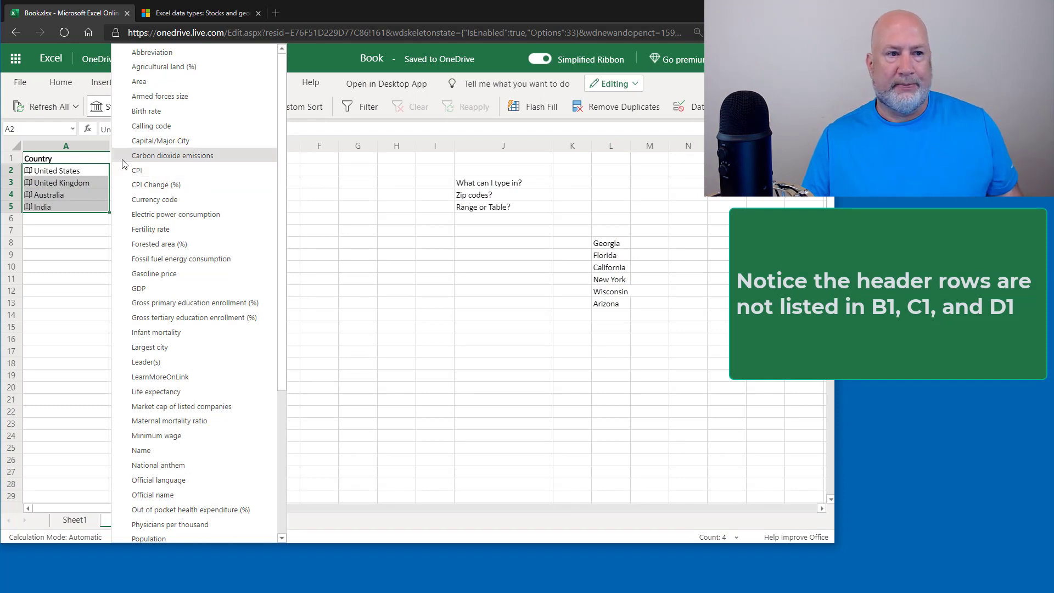
pyautogui.click(158, 83)
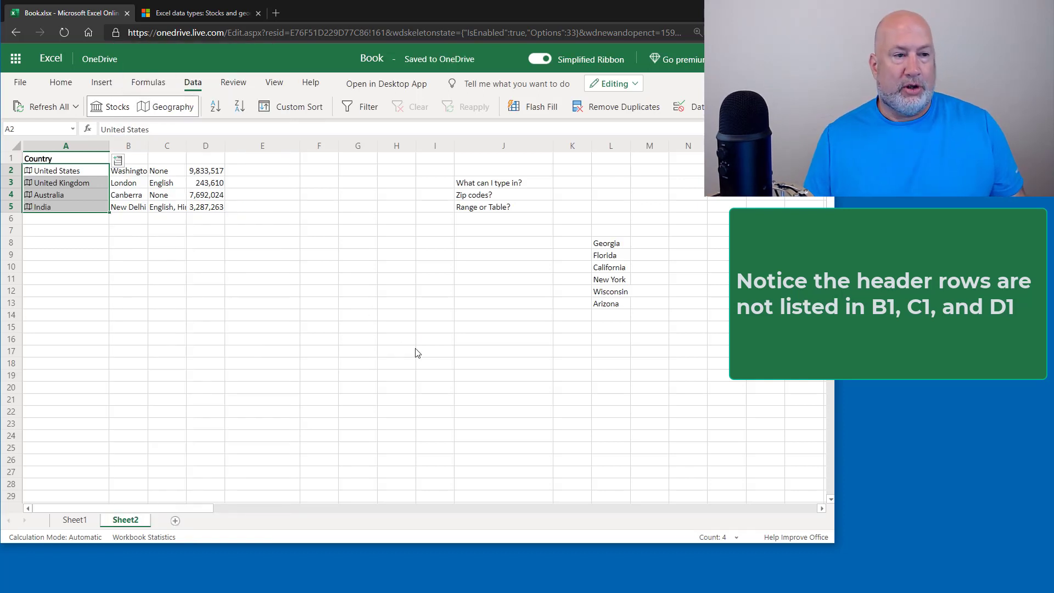
# - Undo the inserted fields, the Geography conversion and the typed countries
pyautogui.hotkey('ctrl', 'z')
pyautogui.hotkey('ctrl', 'z')
pyautogui.hotkey('ctrl', 'z')
pyautogui.hotkey('ctrl', 'z')
pyautogui.hotkey('ctrl', 'z')
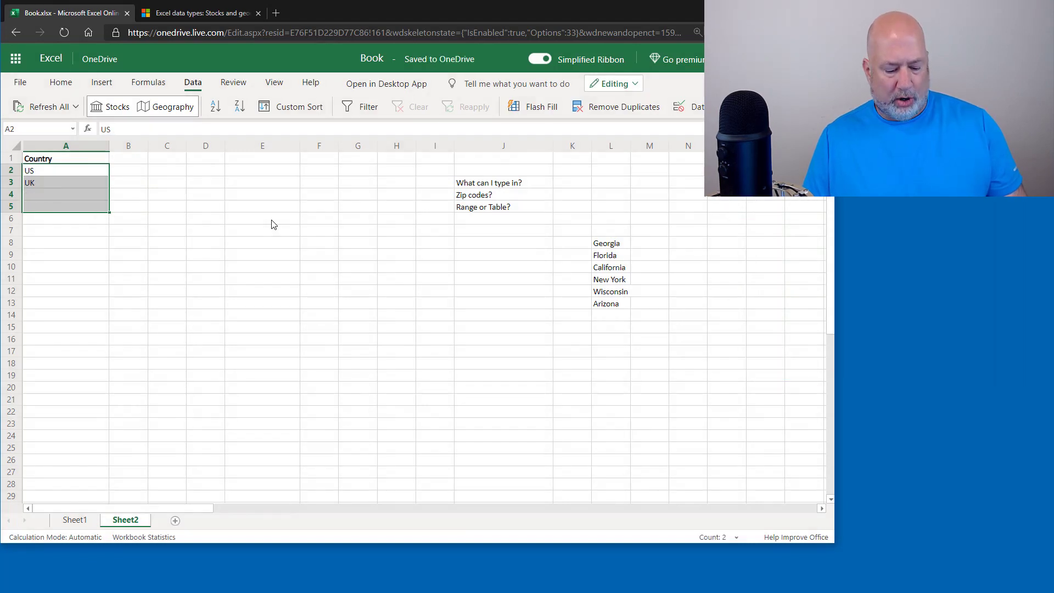
pyautogui.hotkey('ctrl', 'z')
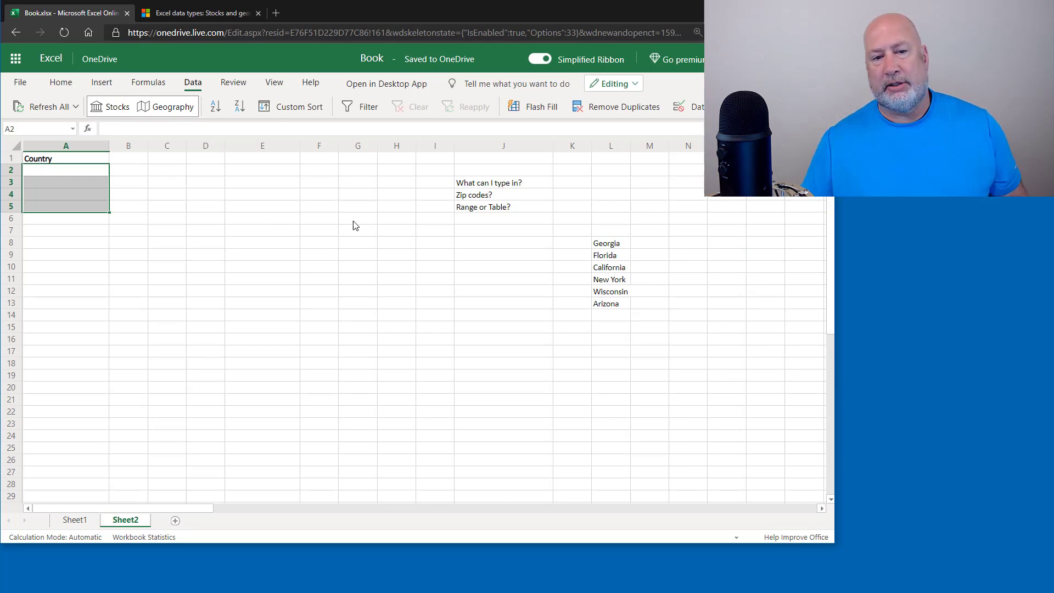
# - Copy the states Georgia through Arizona from L8:L13 and paste them into A2:A7
pyautogui.moveTo(612, 244); pyautogui.dragTo(610, 306)
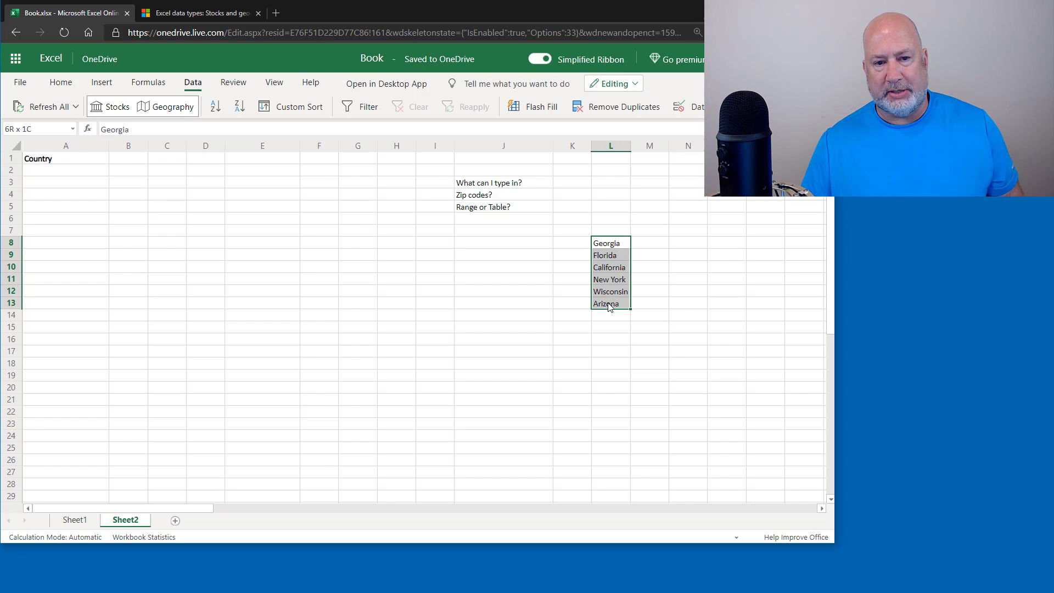
pyautogui.hotkey('ctrl', 'c')
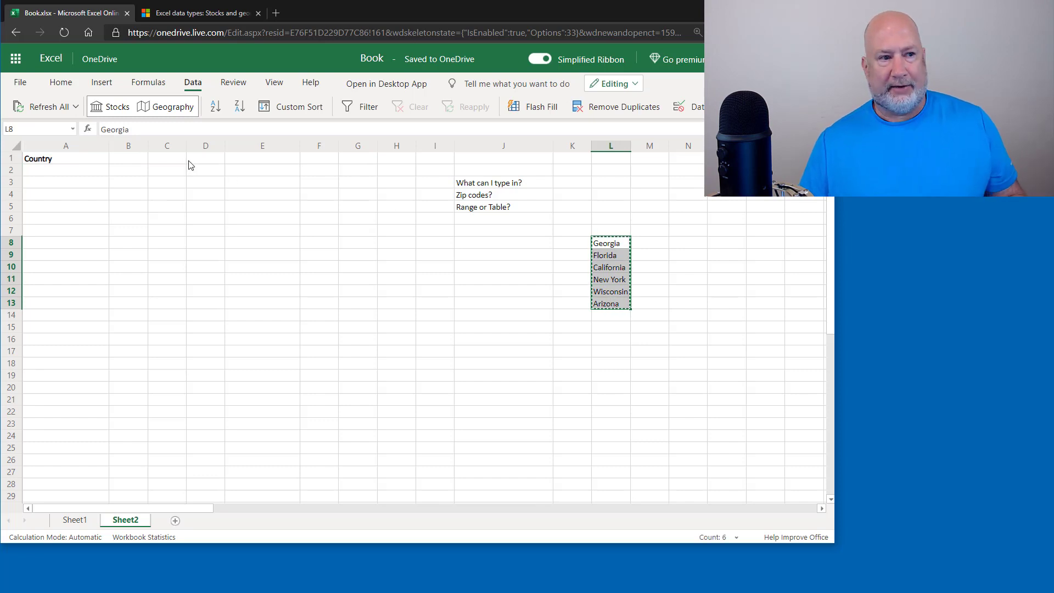
pyautogui.click(75, 175)
pyautogui.hotkey('ctrl', 'v')
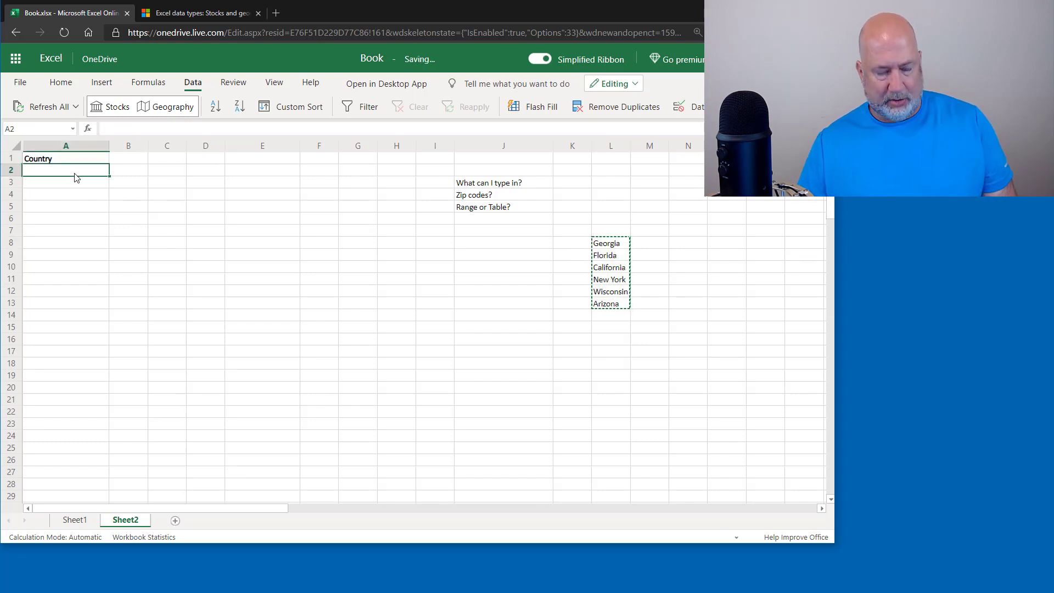
pyautogui.moveTo(574, 218); pyautogui.dragTo(560, 236)
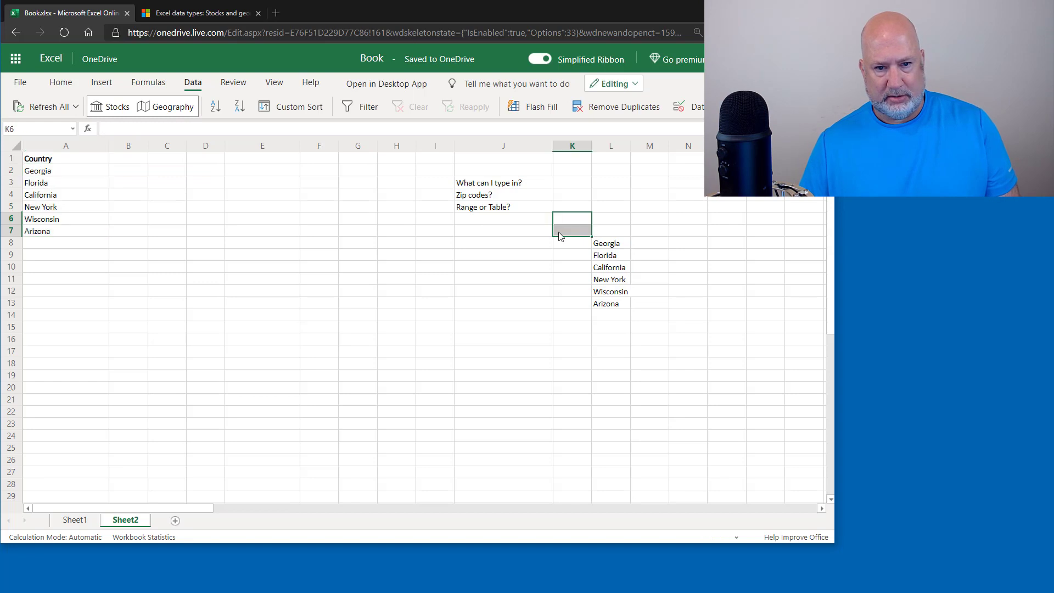
pyautogui.click(68, 176)
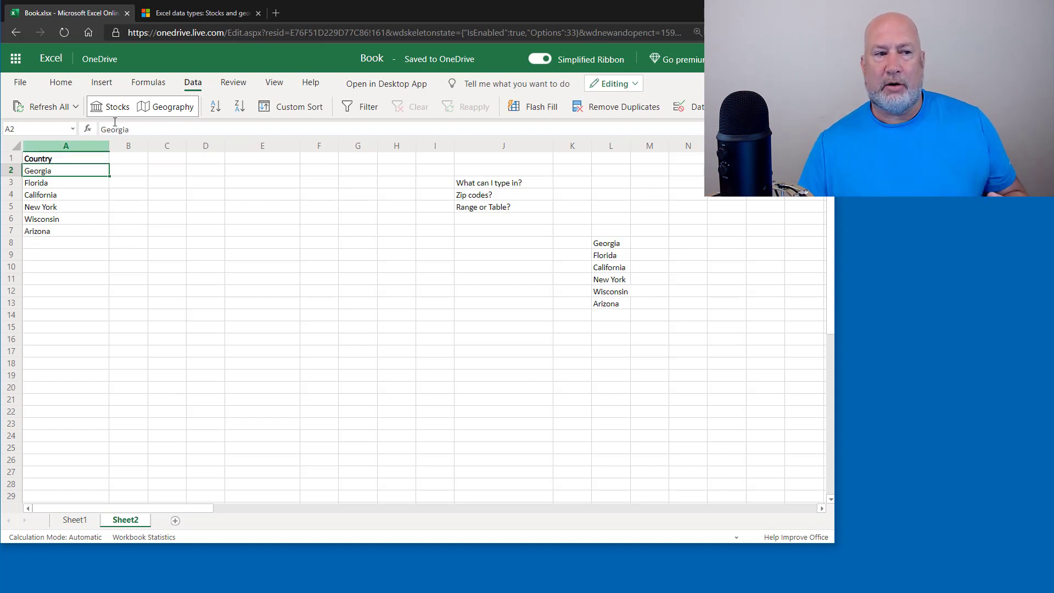
# - Change the A1 header to State and make A1:A7 a table with headers
pyautogui.click(102, 83)
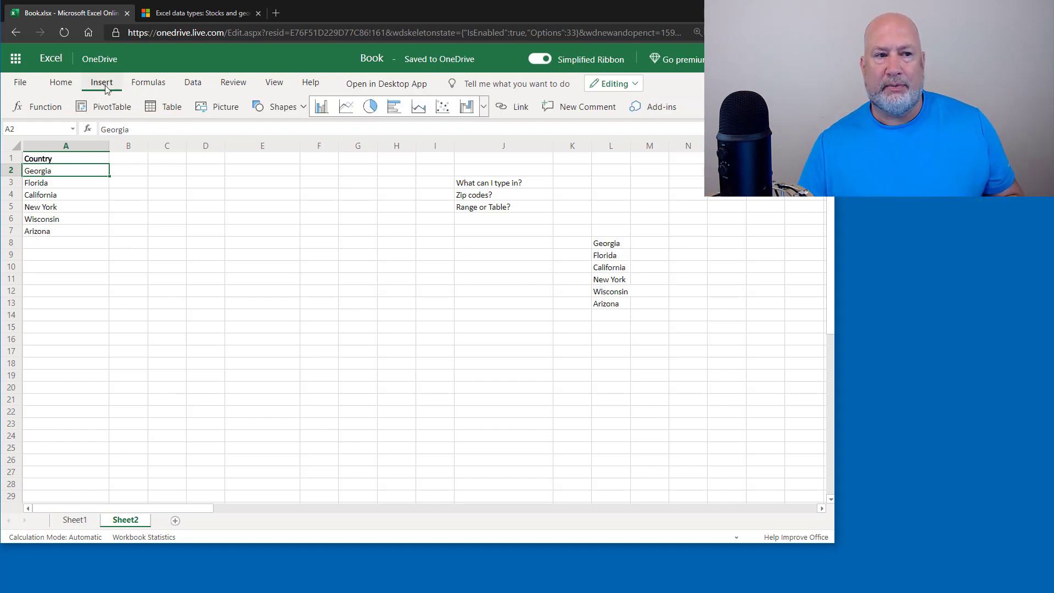
pyautogui.click(170, 109)
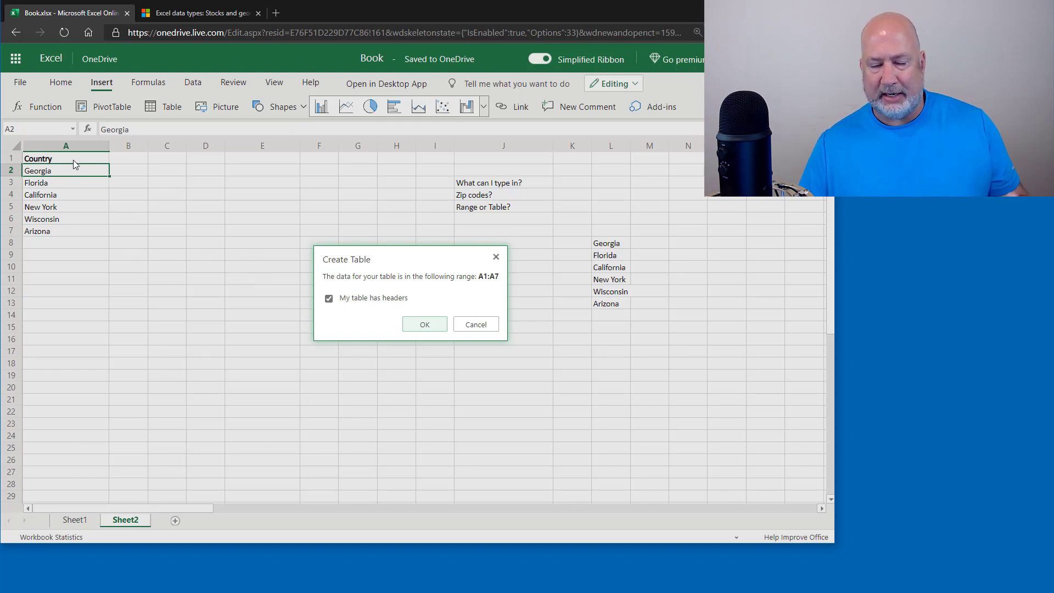
pyautogui.click(475, 324)
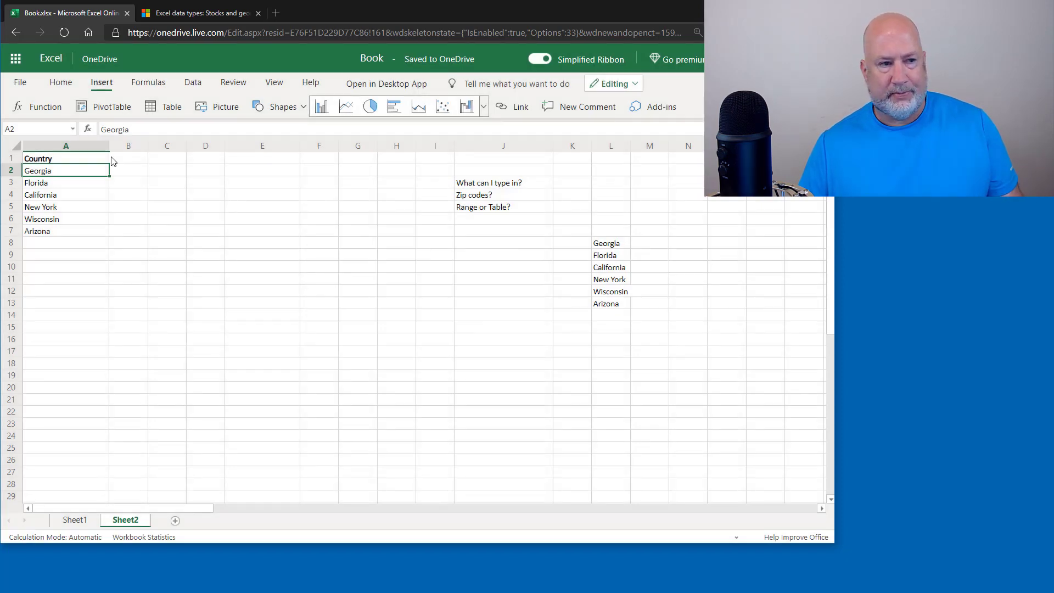
pyautogui.click(68, 159)
pyautogui.write('State')
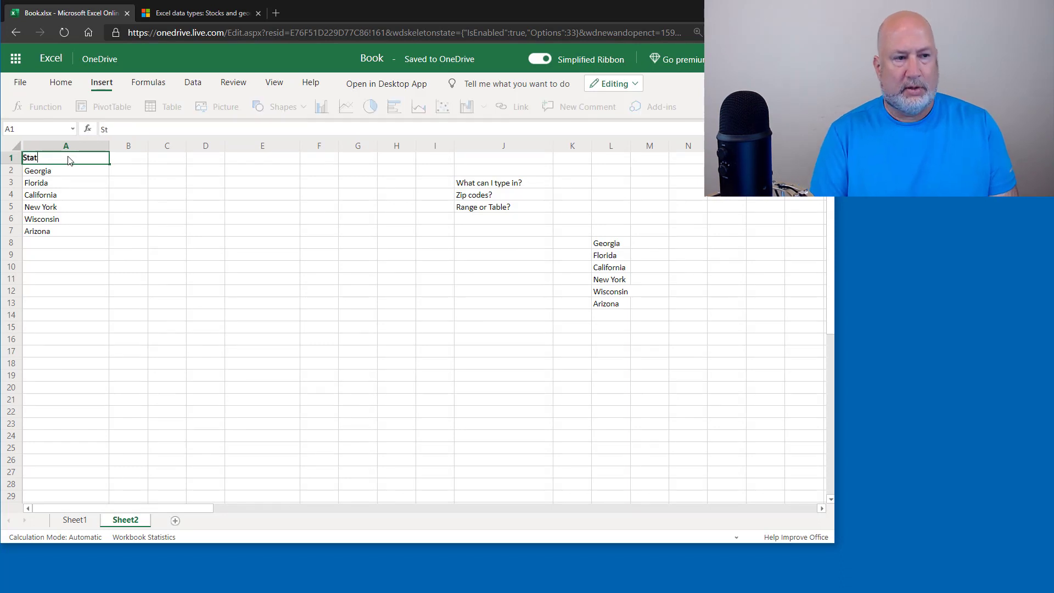
pyautogui.press('Return')
pyautogui.click(167, 107)
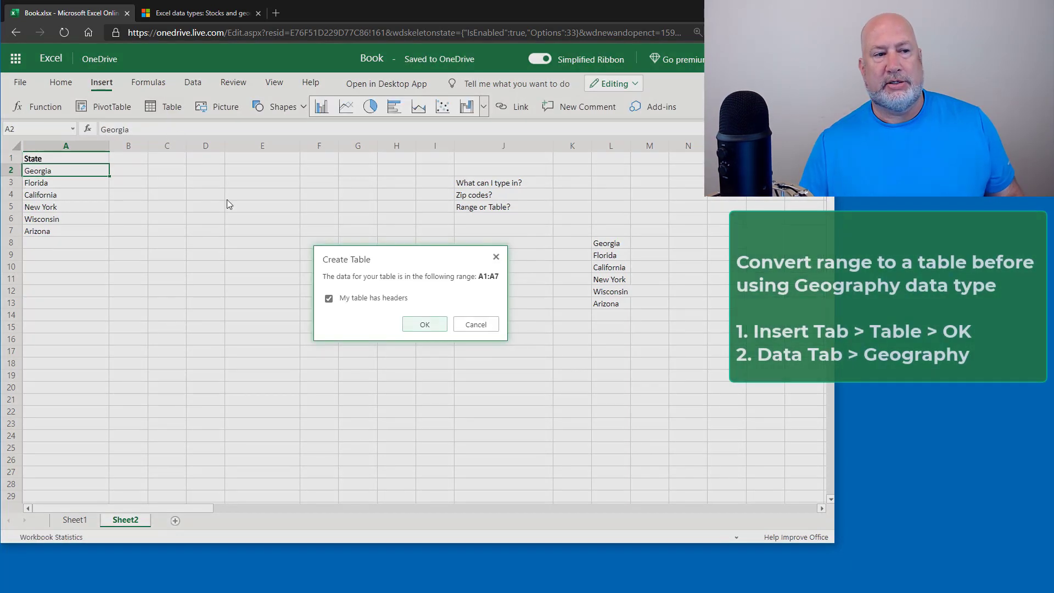
pyautogui.click(422, 324)
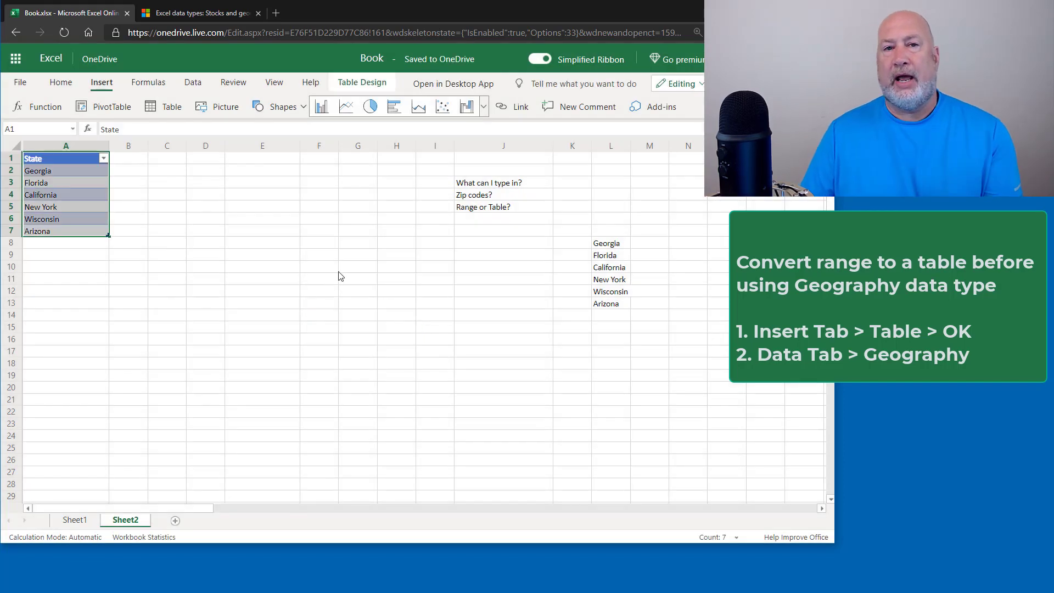
# - Apply the Geography data type to the state names Georgia through Arizona in A2:A7
pyautogui.click(81, 183)
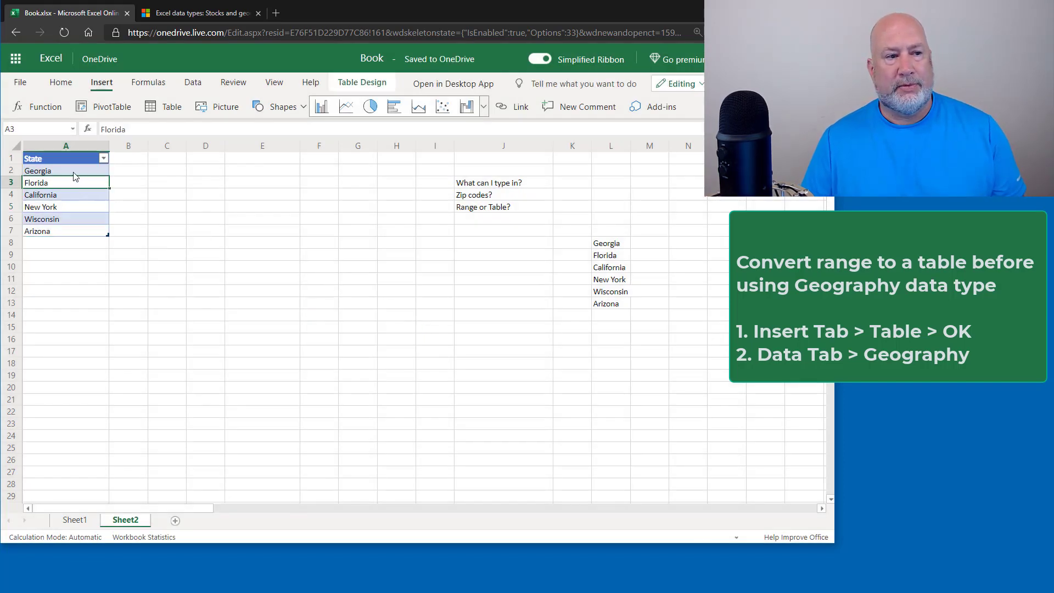
pyautogui.moveTo(75, 173); pyautogui.dragTo(69, 225)
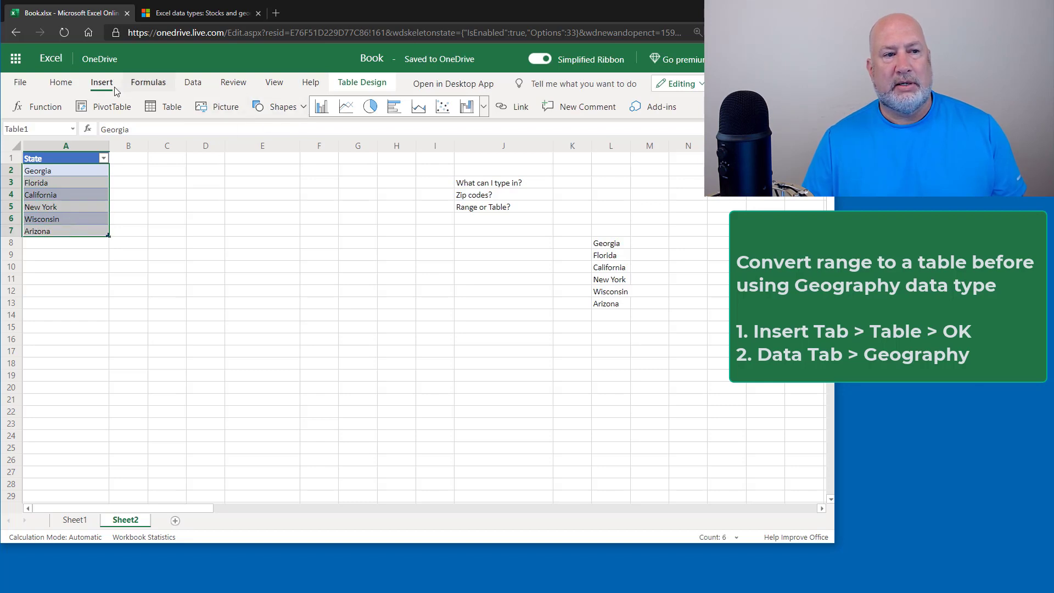
pyautogui.click(195, 83)
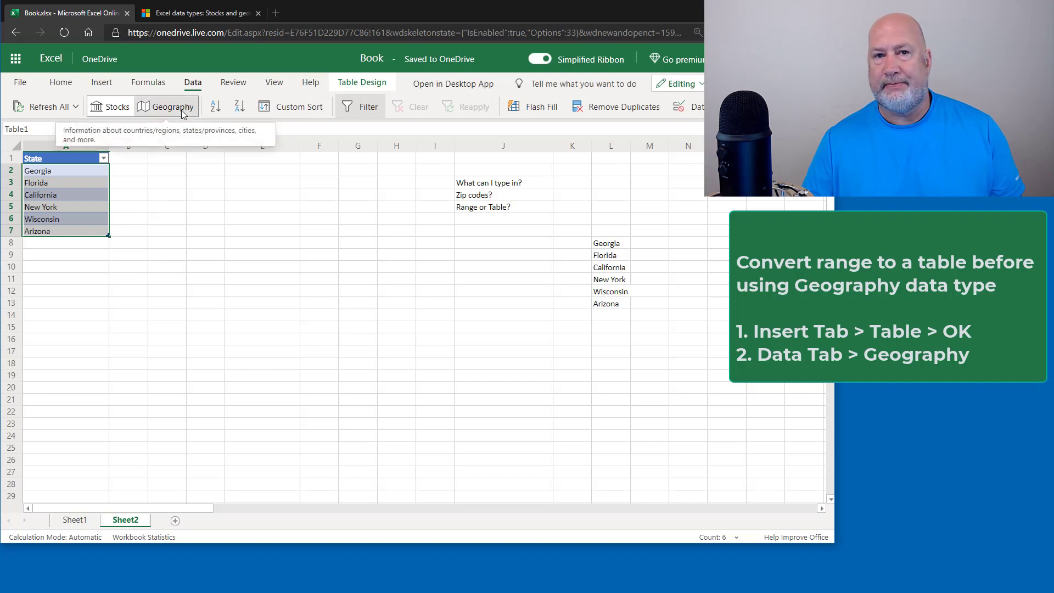
pyautogui.click(183, 109)
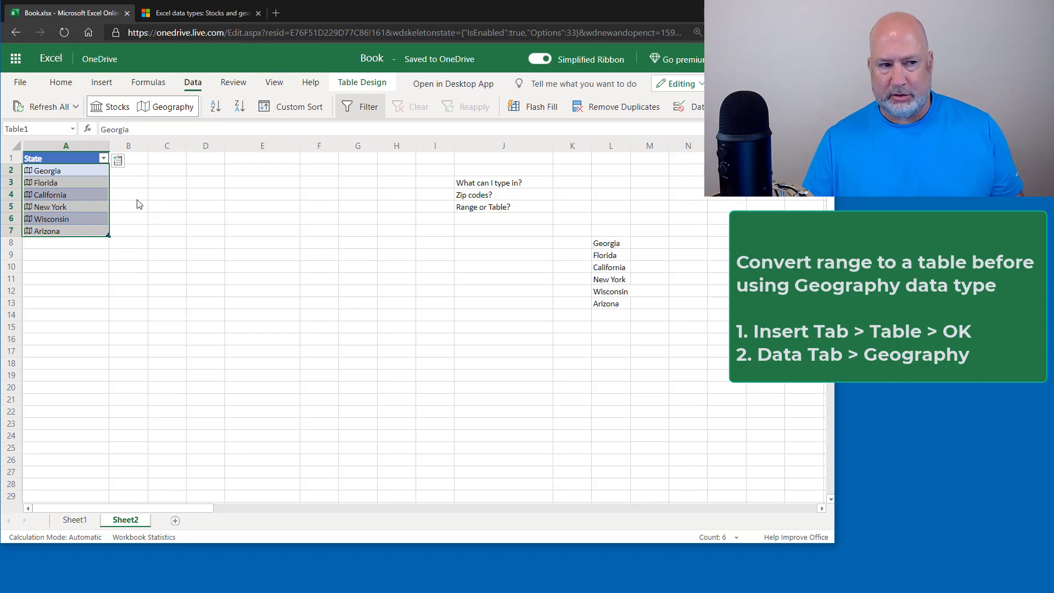
# - Add Population and Median household income columns, widening columns B and C to fit
pyautogui.click(119, 163)
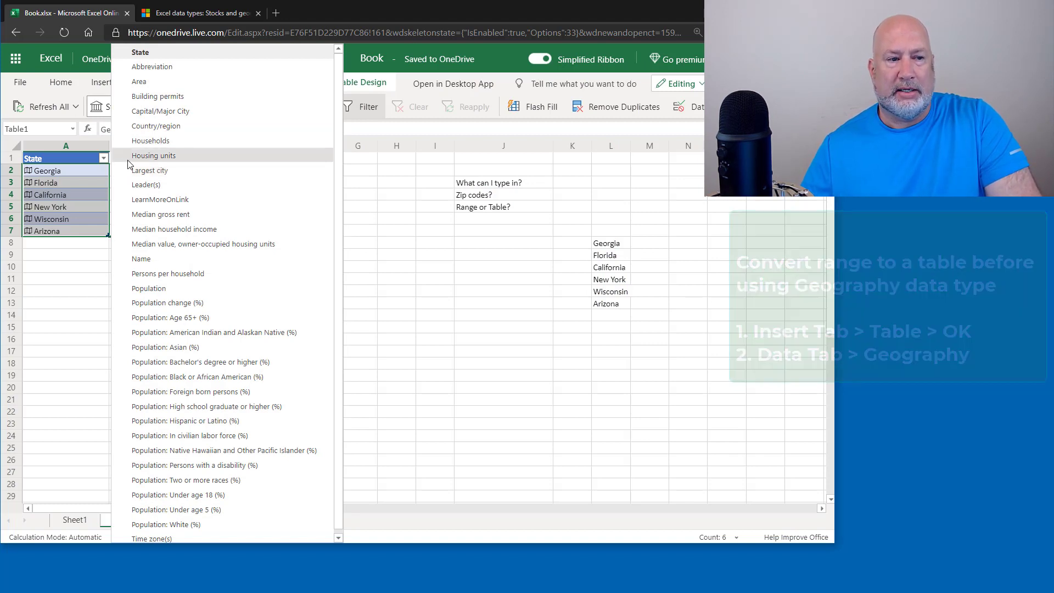
pyautogui.click(172, 291)
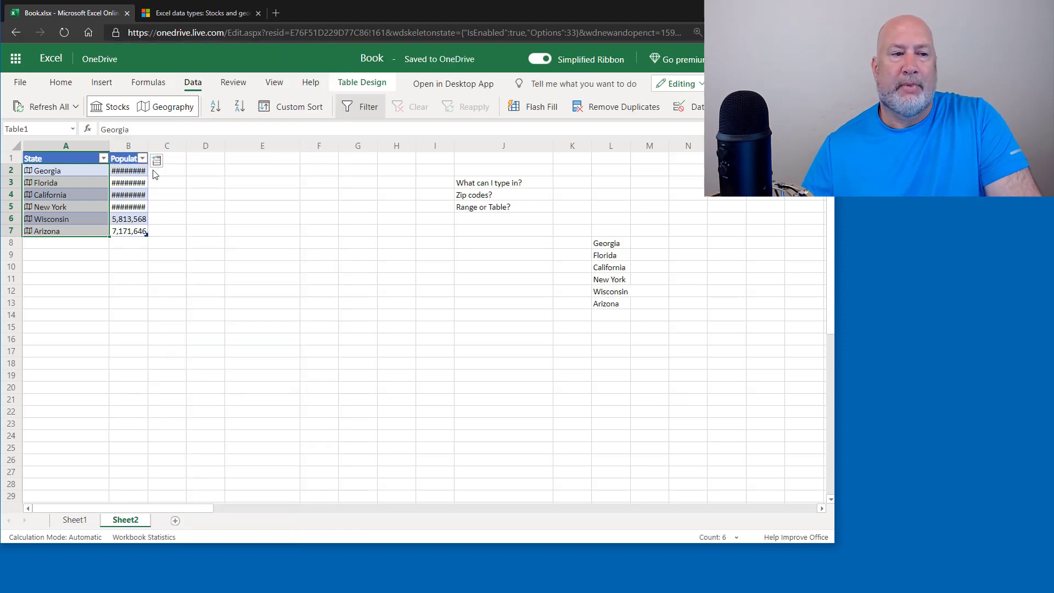
pyautogui.moveTo(147, 147); pyautogui.dragTo(177, 149)
pyautogui.click(184, 160)
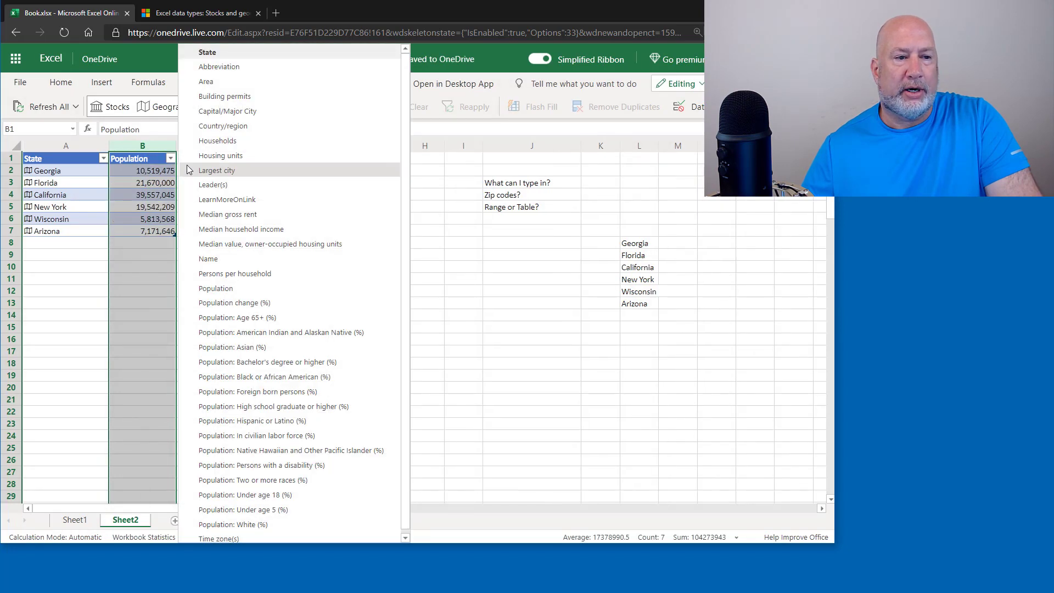
pyautogui.click(219, 229)
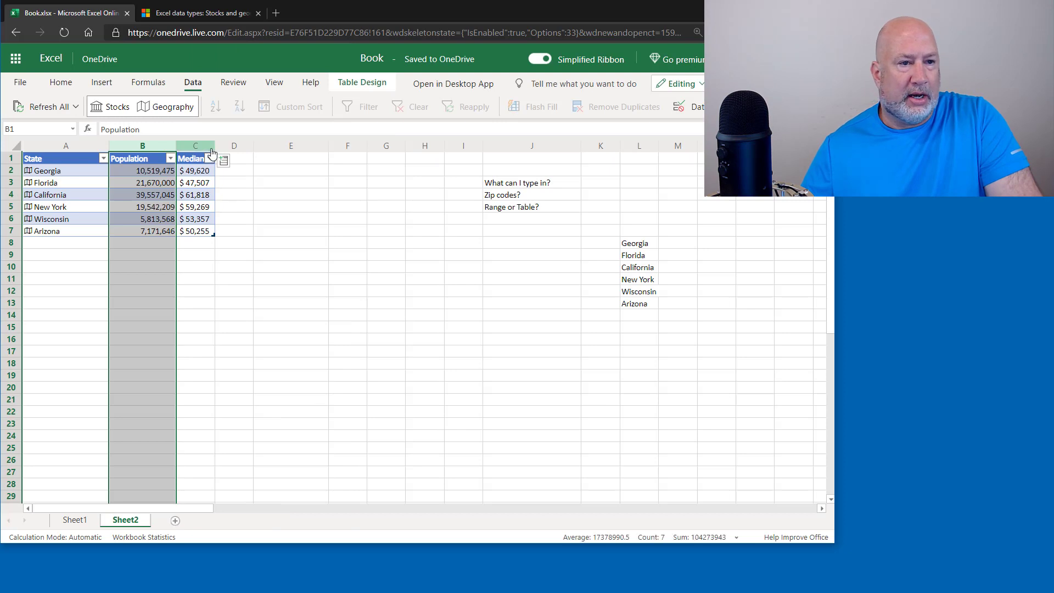
pyautogui.moveTo(214, 146); pyautogui.dragTo(245, 147)
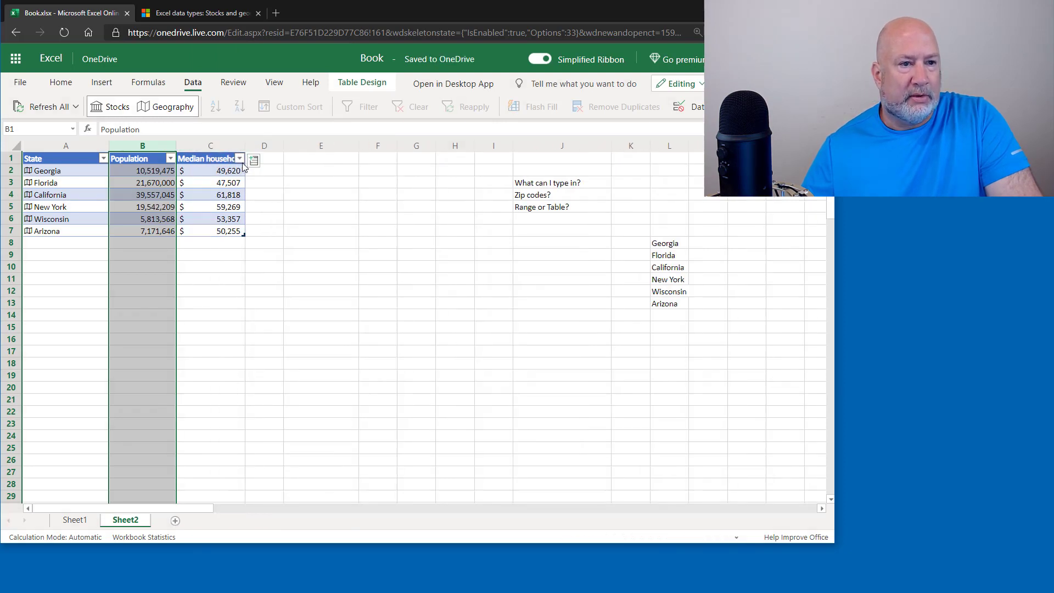
# - Add an Area column to the state table and widen column D
pyautogui.click(239, 159)
pyautogui.click(255, 160)
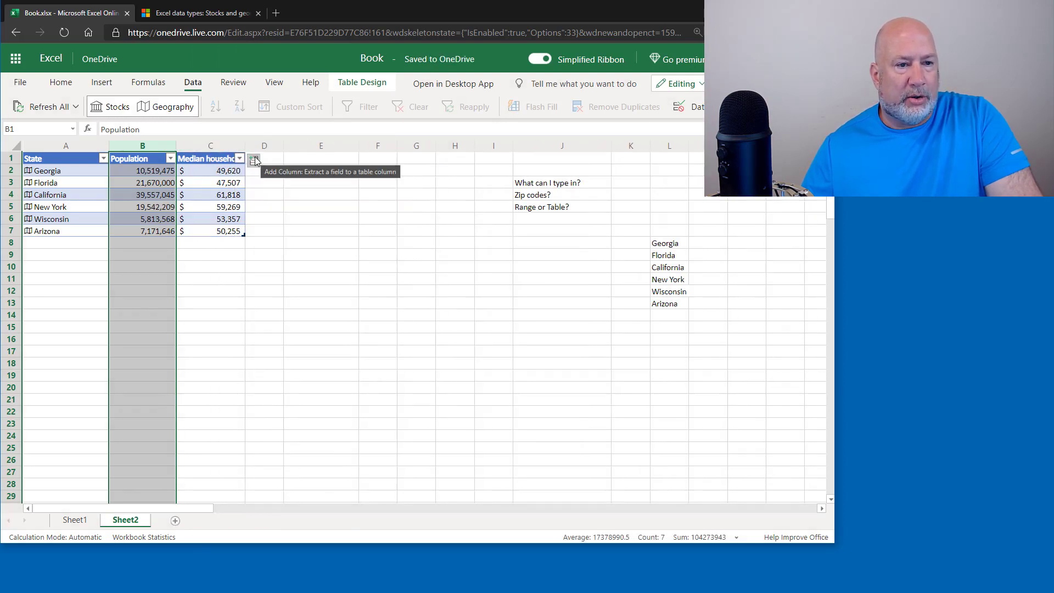
pyautogui.click(255, 160)
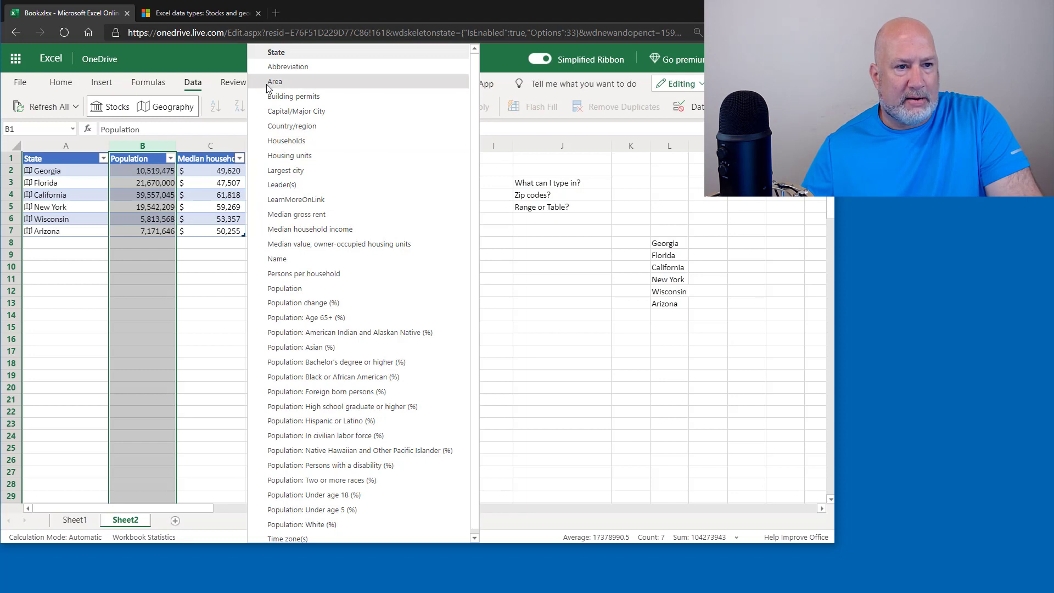
pyautogui.click(274, 81)
pyautogui.moveTo(282, 145); pyautogui.dragTo(313, 146)
# - Add a Capital/Major City column and widen columns E and F
pyautogui.click(322, 161)
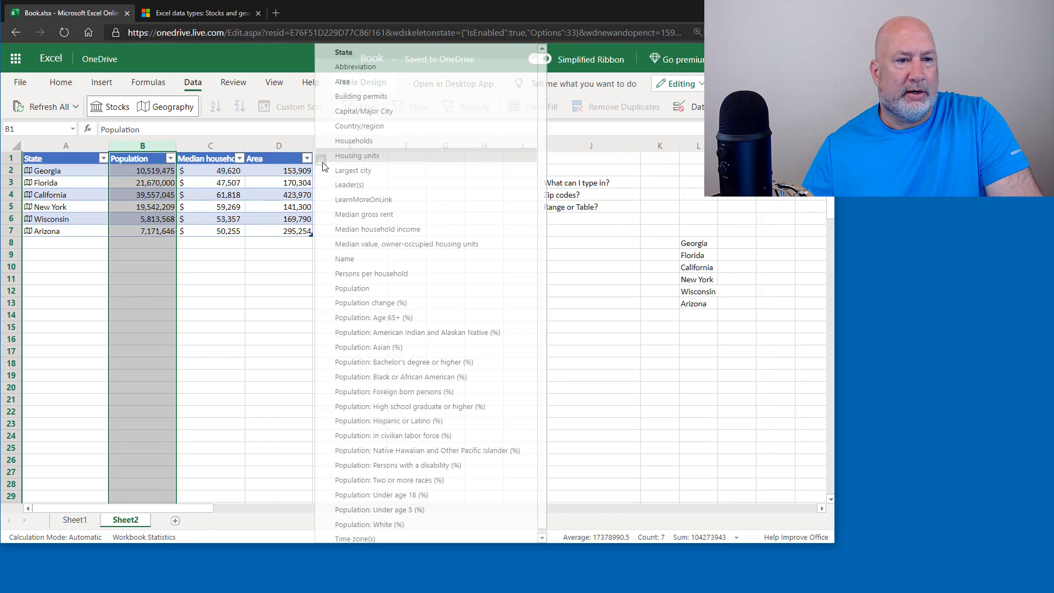
pyautogui.click(360, 111)
pyautogui.moveTo(389, 146); pyautogui.dragTo(416, 149)
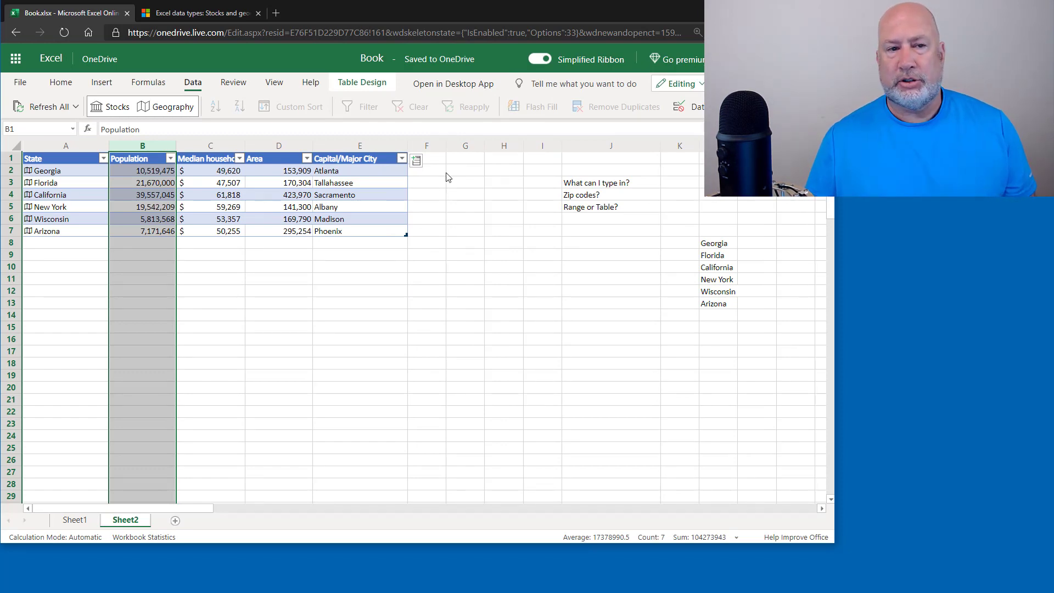
pyautogui.moveTo(445, 146); pyautogui.dragTo(468, 146)
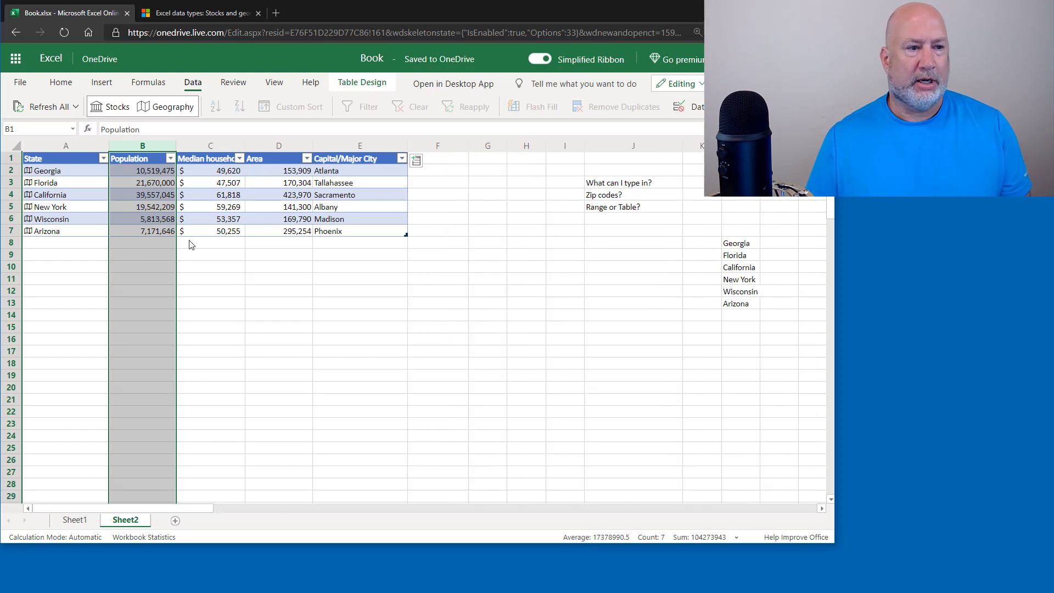
# - Add South Carolina in A8 and NC in A9 as state rows, then view the geography data types article
pyautogui.click(73, 247)
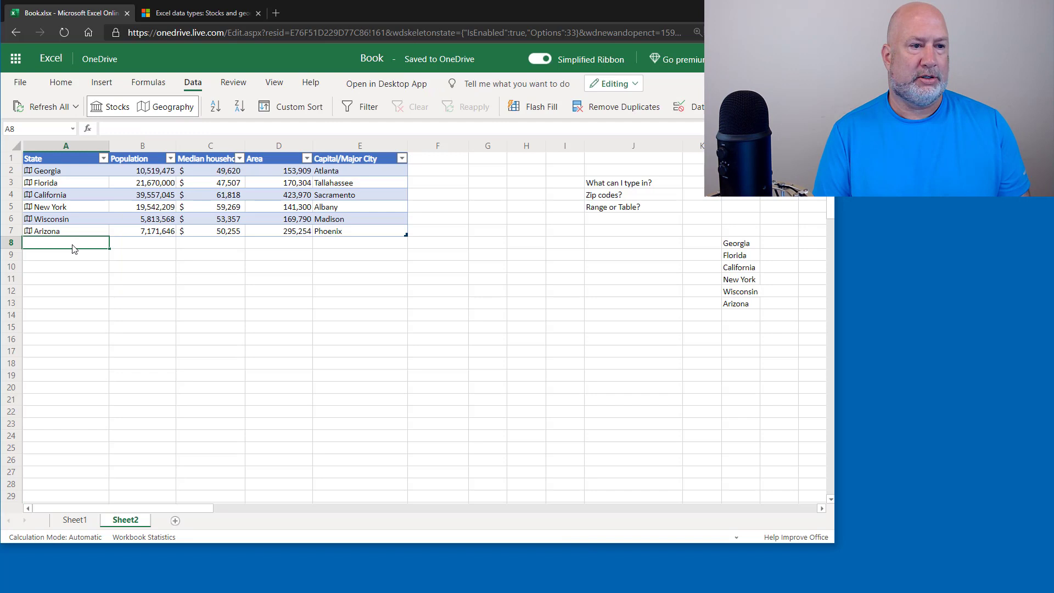
pyautogui.write('Sou')
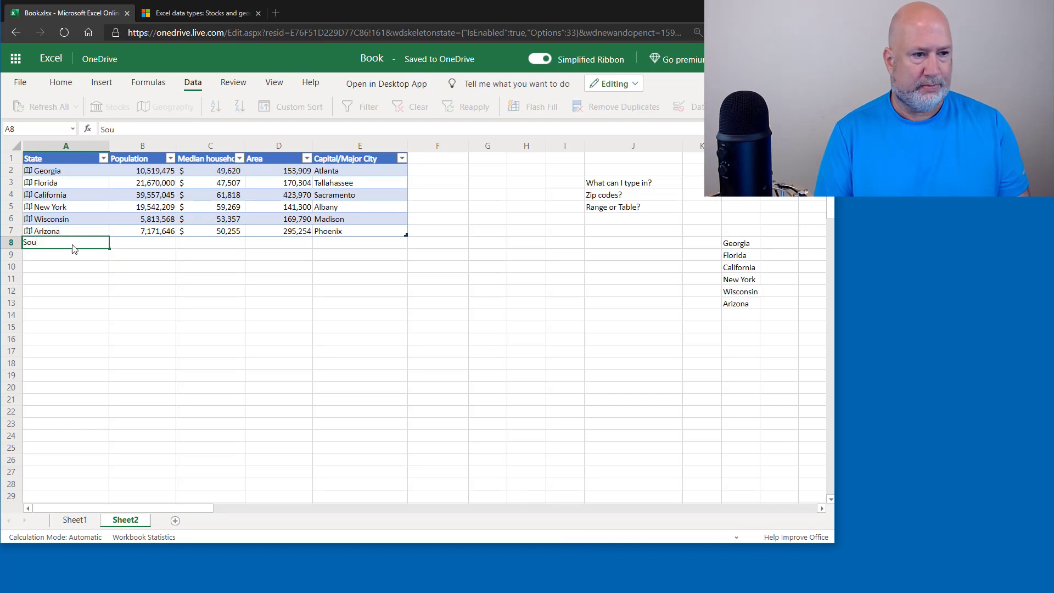
pyautogui.write('th Carolina')
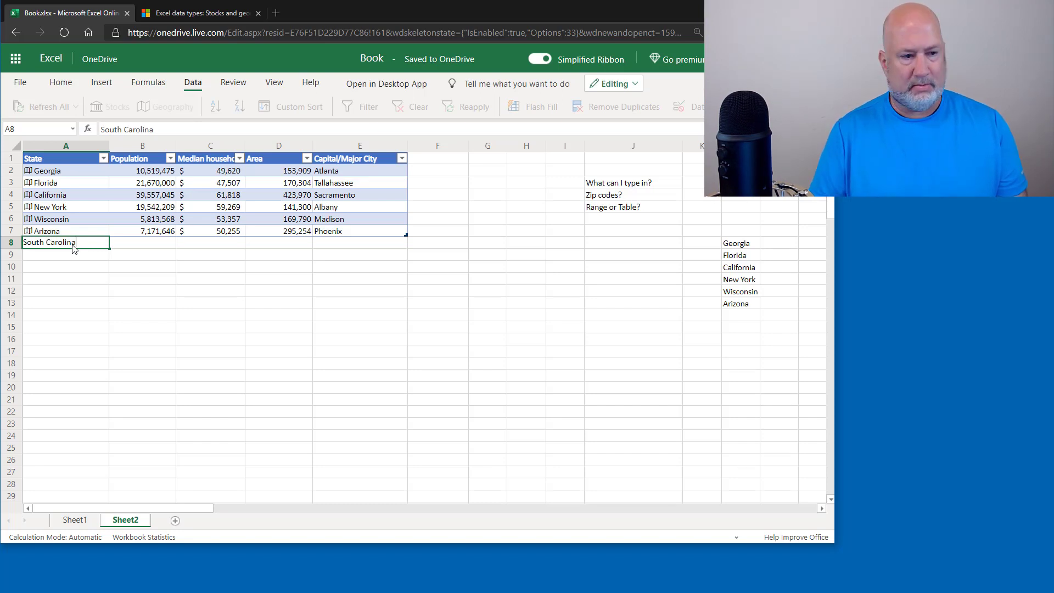
pyautogui.press('Return')
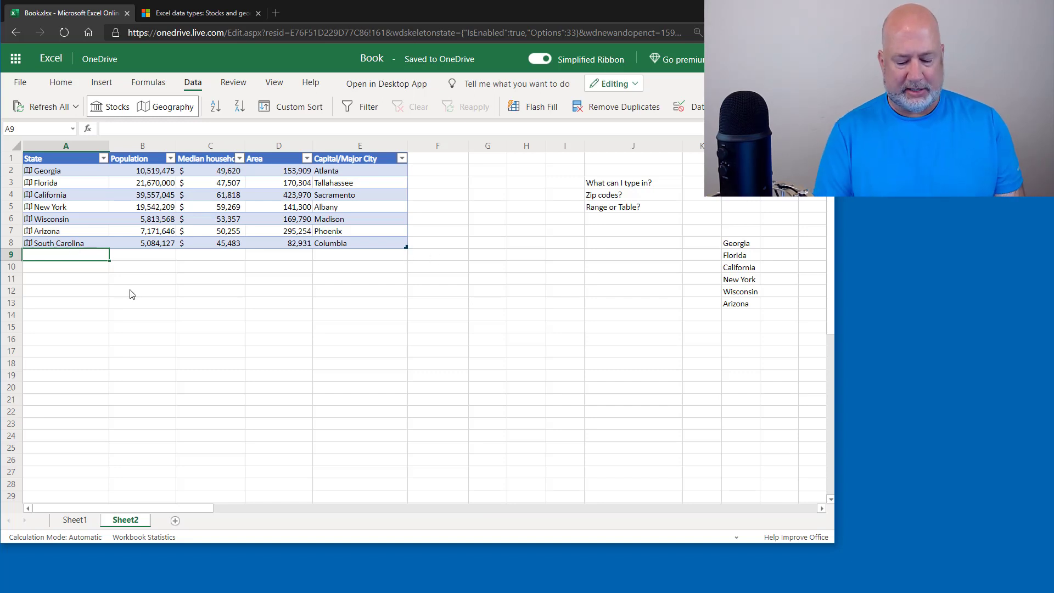
pyautogui.write('NC')
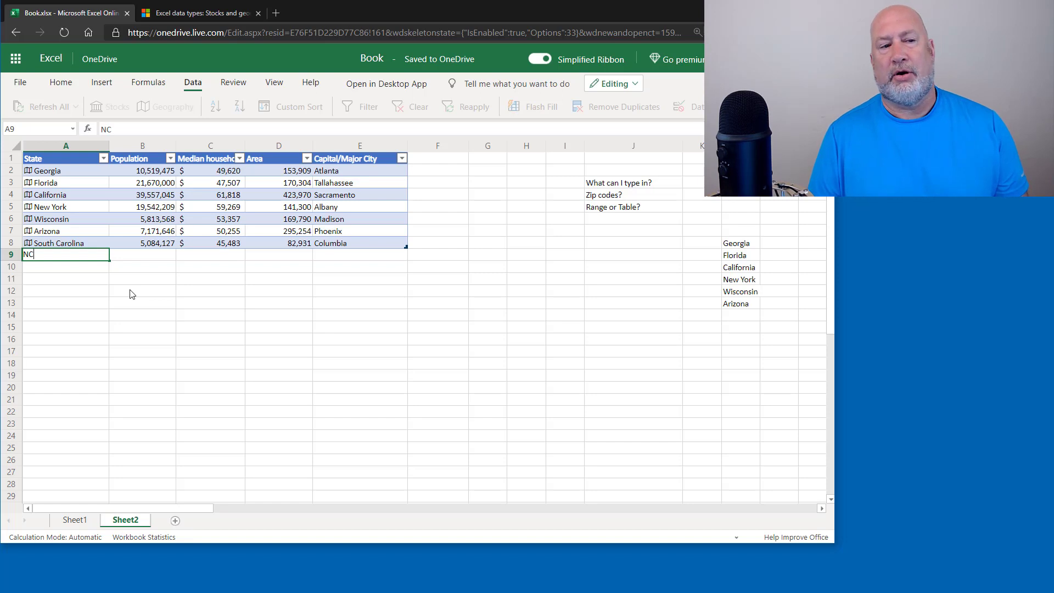
pyautogui.press('Return')
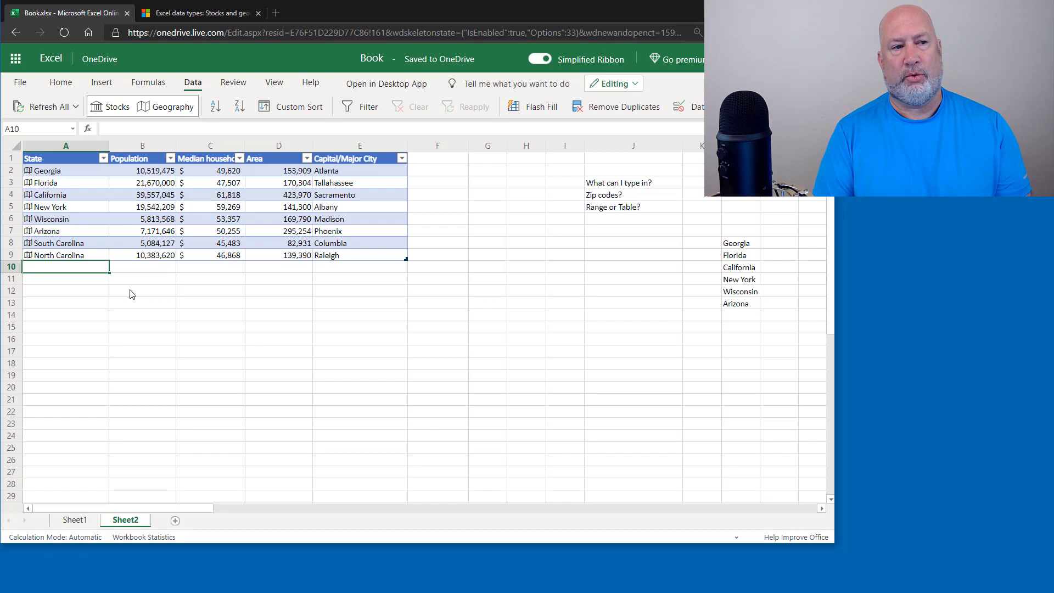
pyautogui.click(186, 13)
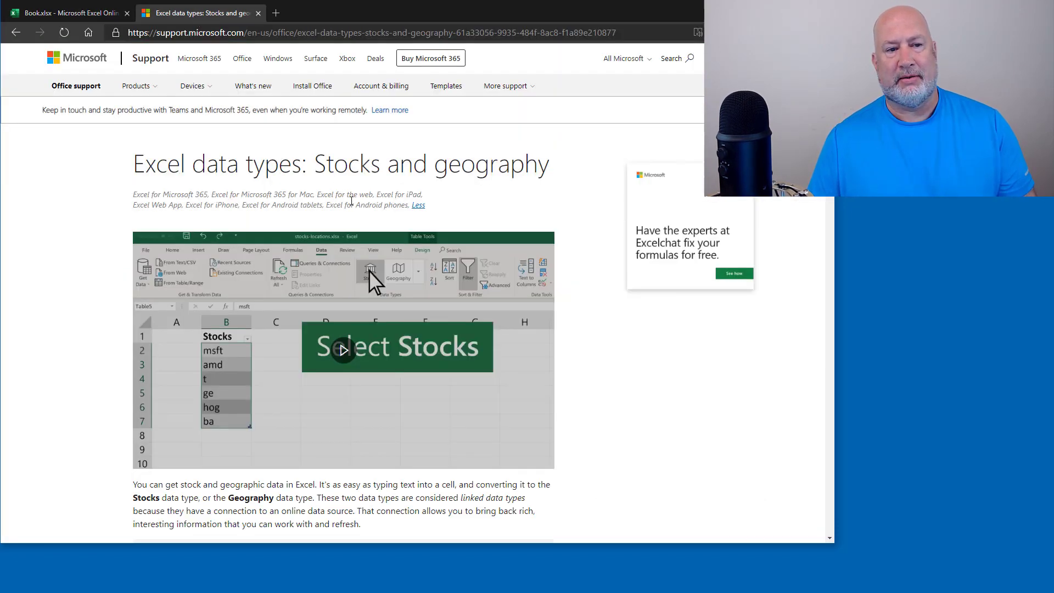
# - Go back to the Book.xlsx workbook, now showing eight states through North Carolina
pyautogui.click(61, 16)
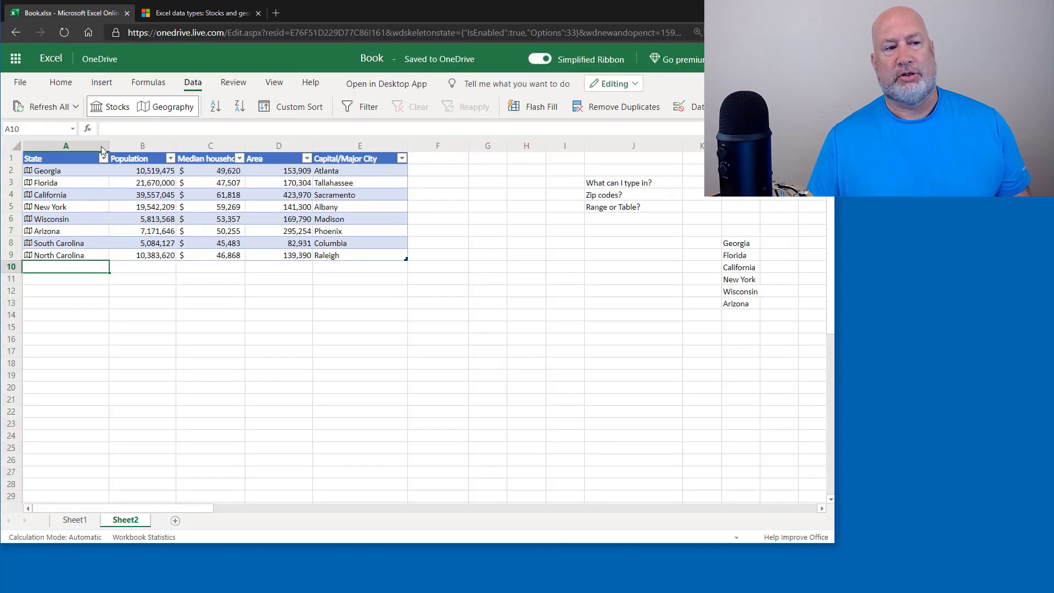